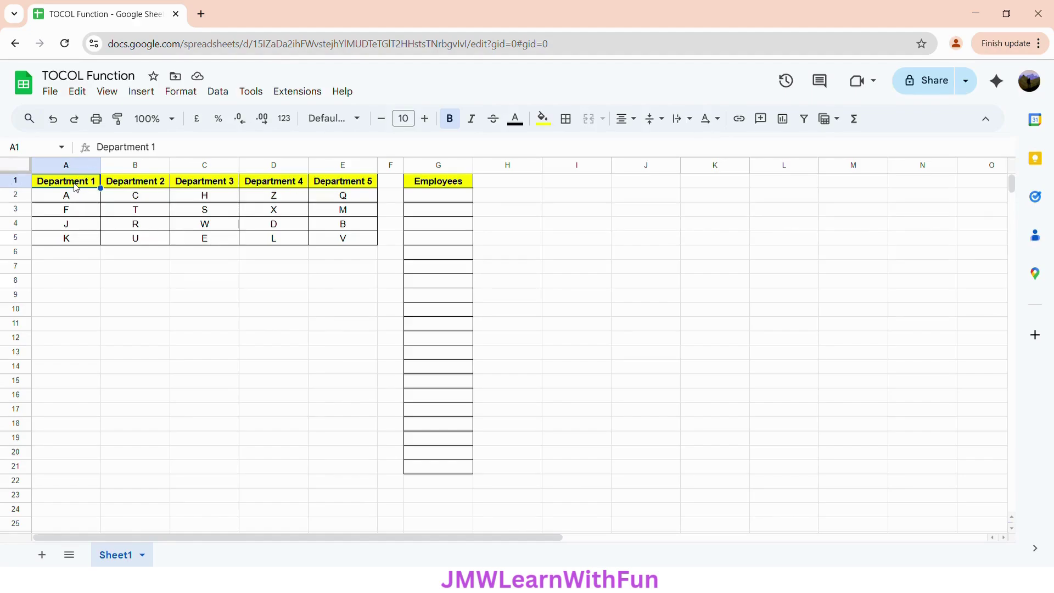
pyautogui.click(140, 187)
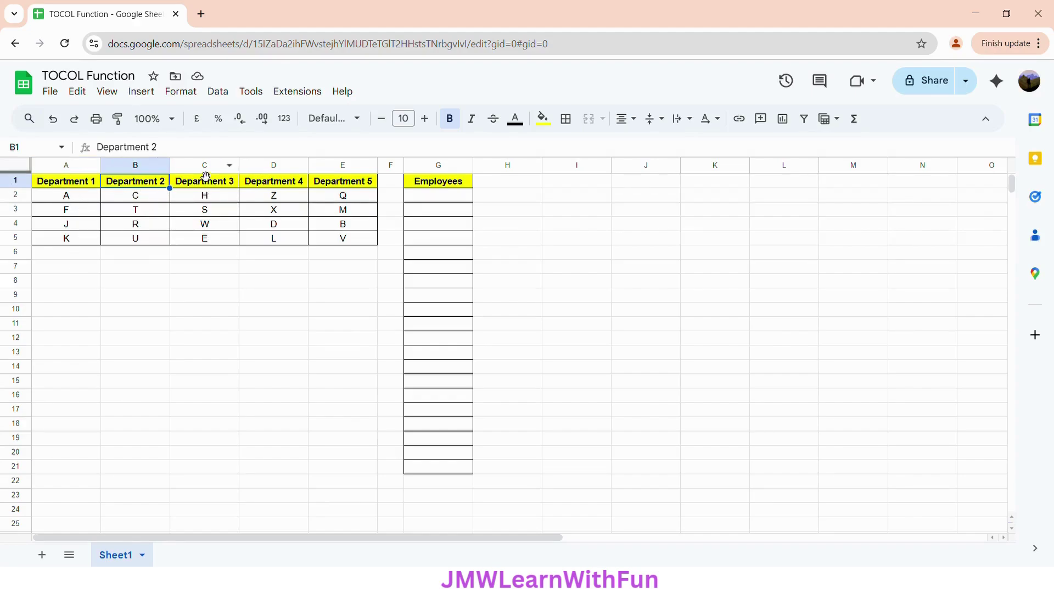
pyautogui.click(216, 186)
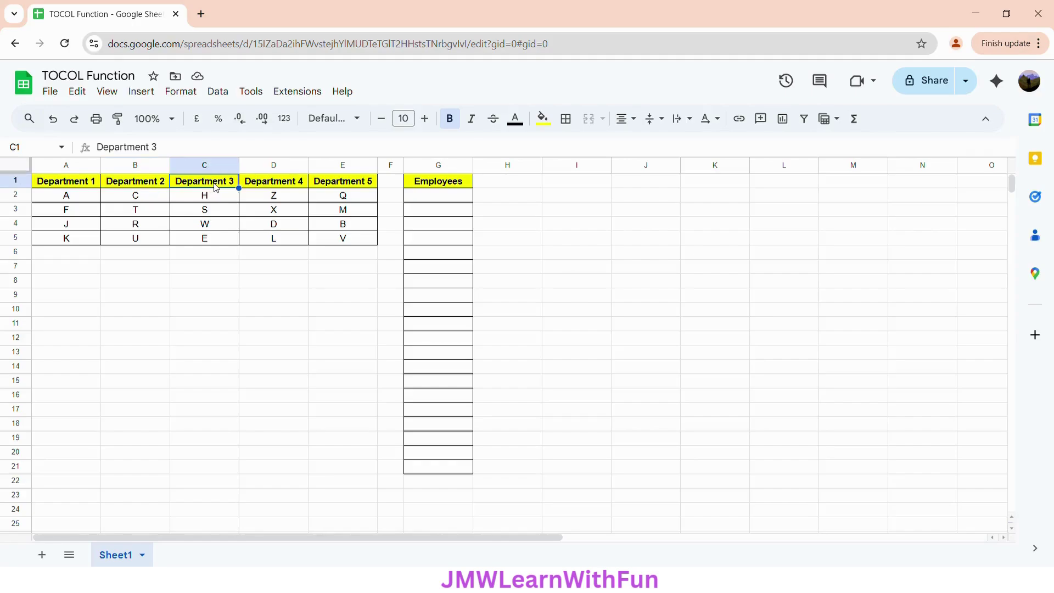
pyautogui.click(270, 185)
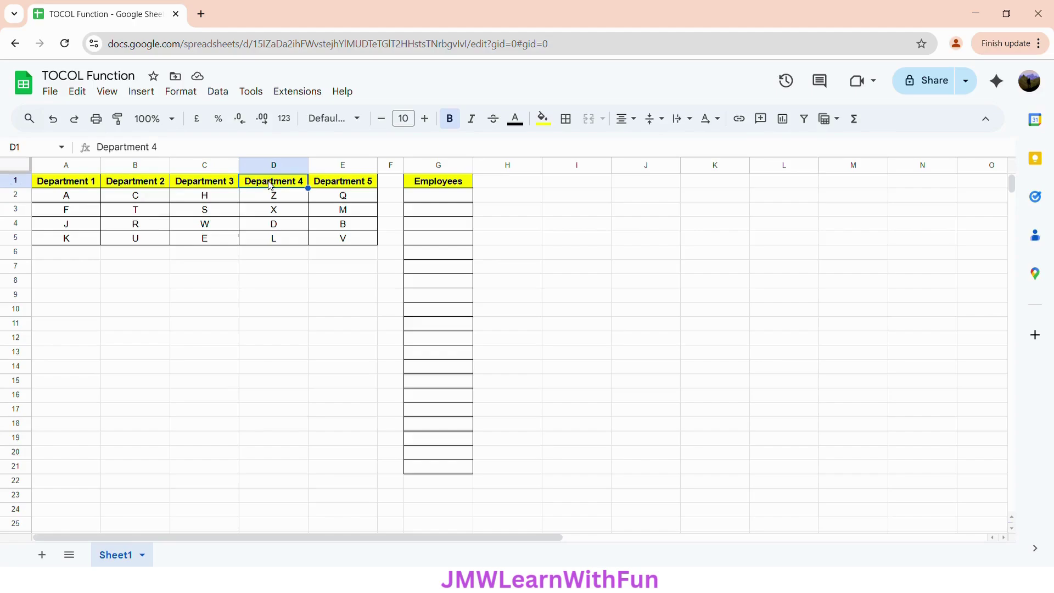
pyautogui.click(345, 179)
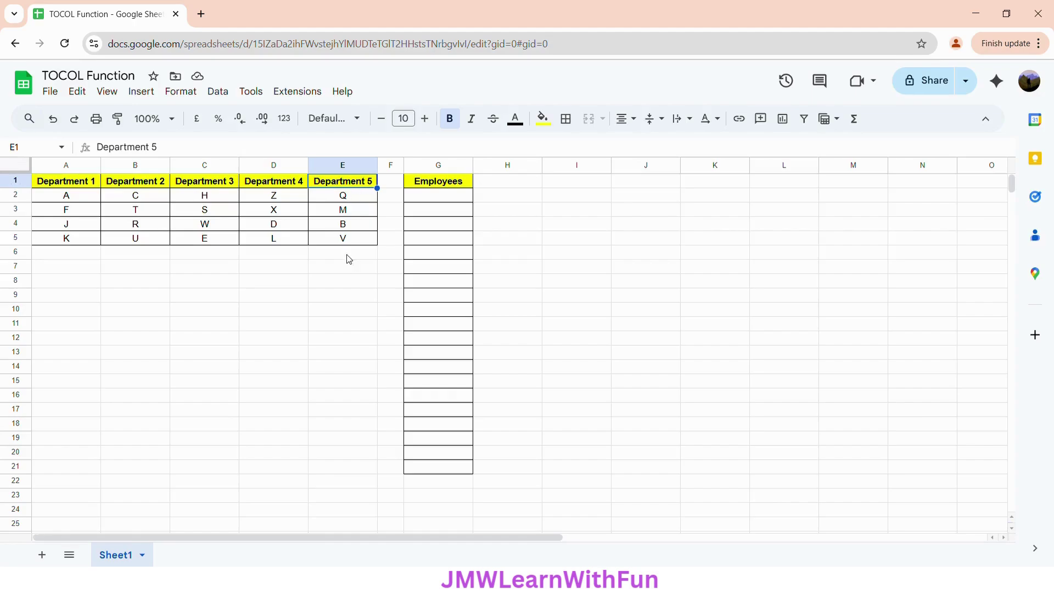
pyautogui.click(436, 183)
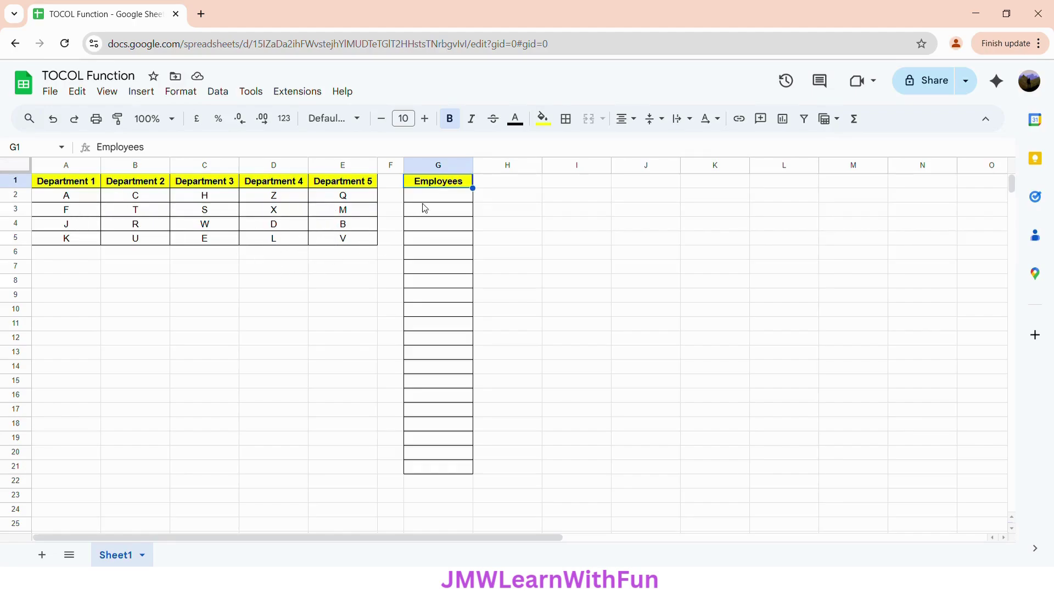
# Enter the formula =TOCOL(A2:E5) in G2 to list all departments' employees in one column
pyautogui.click(454, 196)
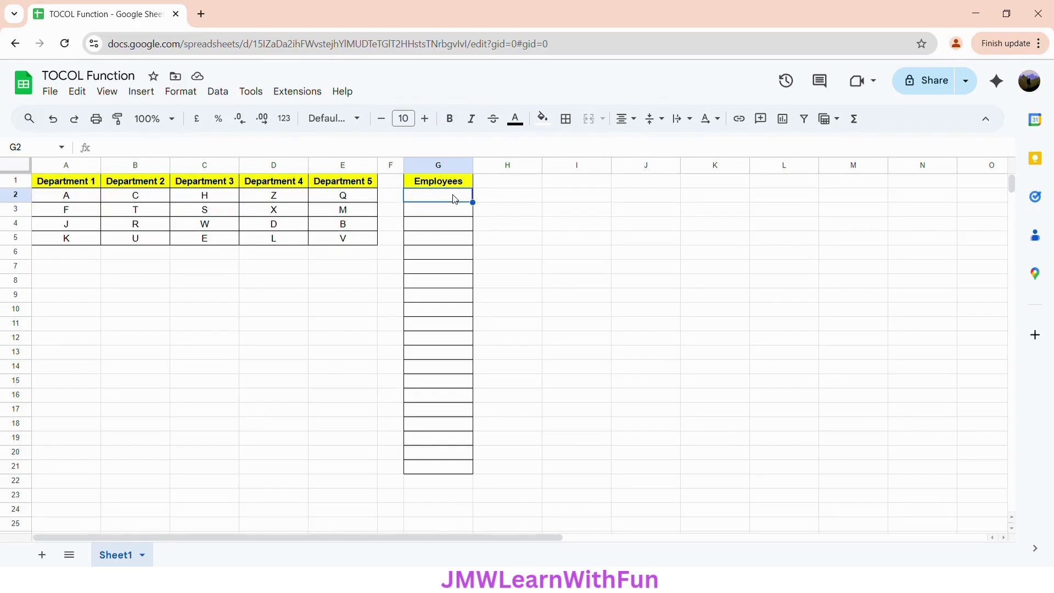
pyautogui.write('=')
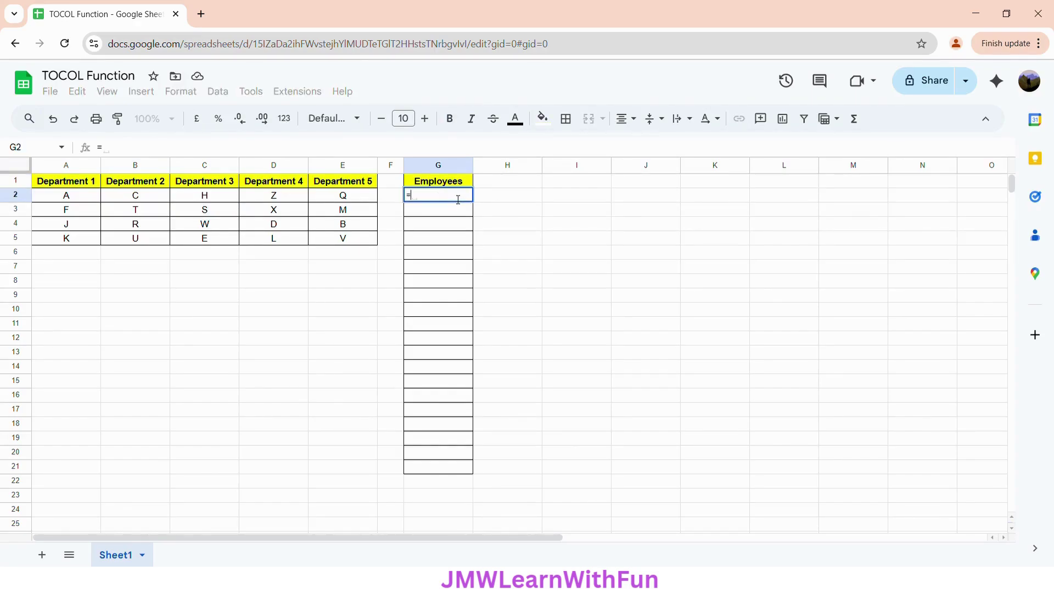
pyautogui.write('tocol')
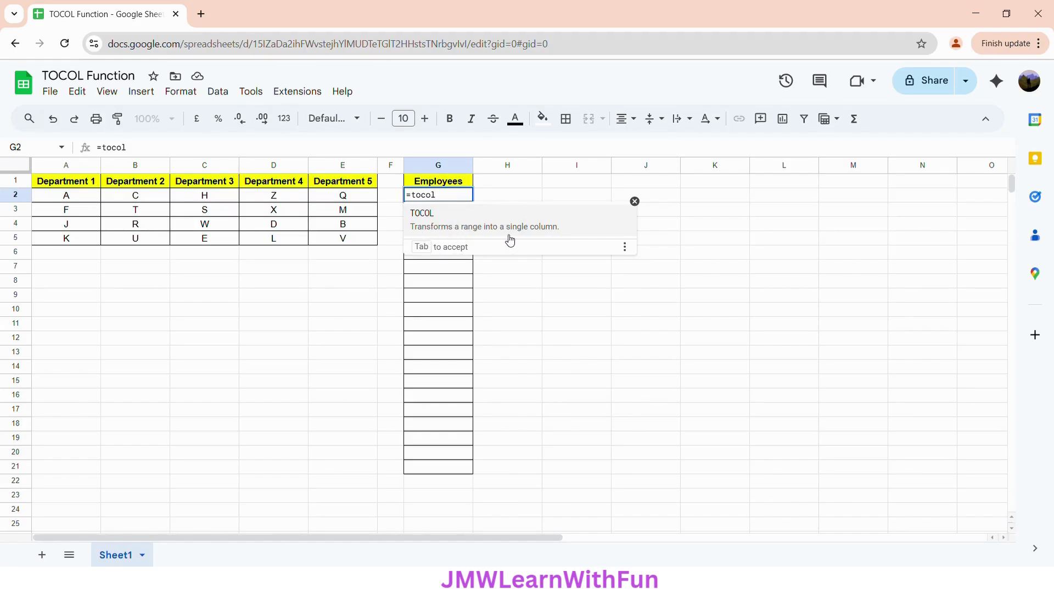
pyautogui.click(563, 231)
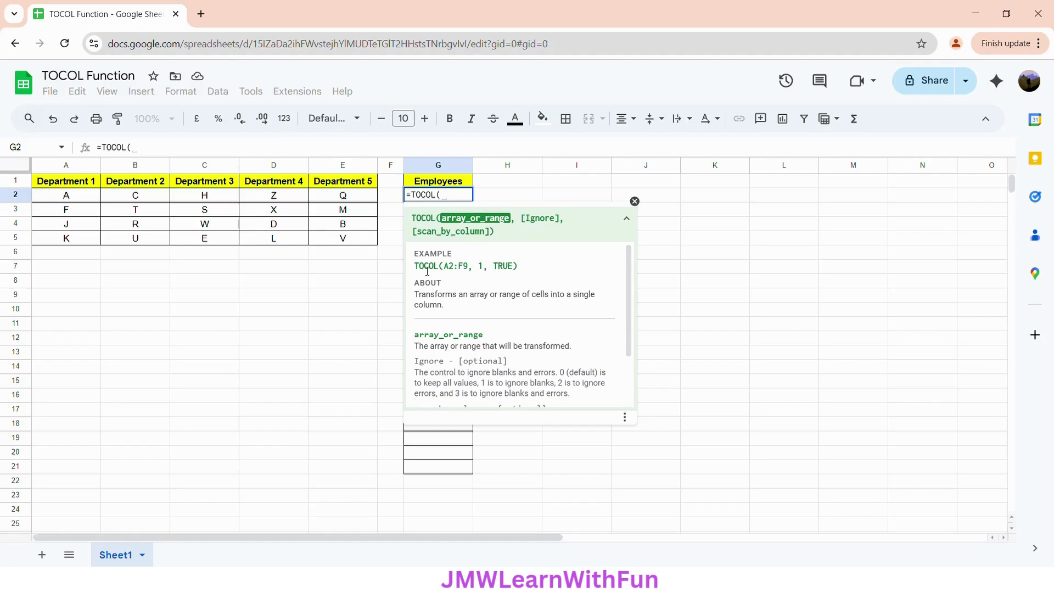
pyautogui.scroll(-2, 482, 313)
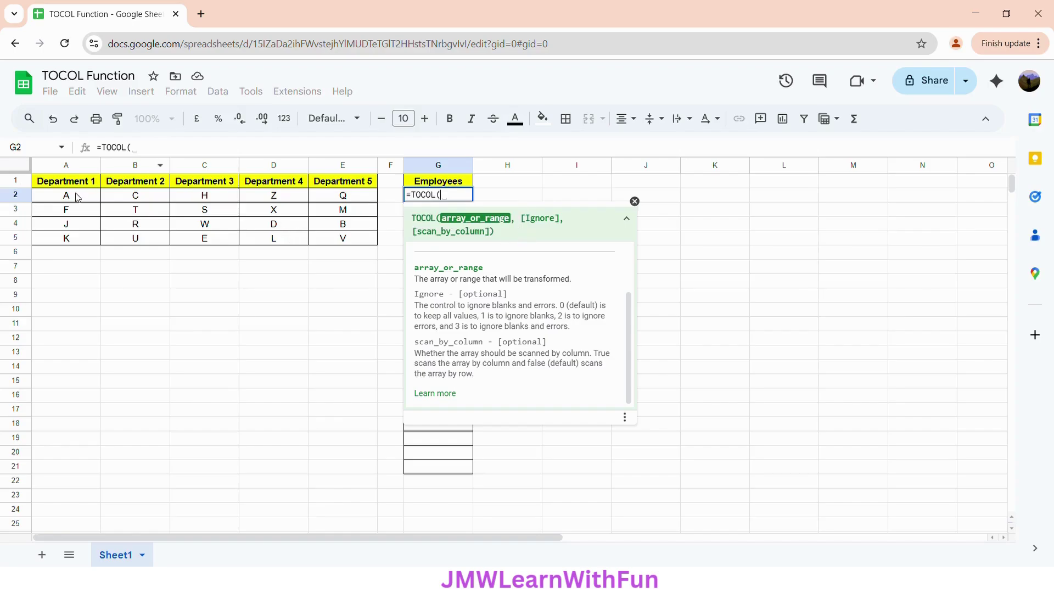
pyautogui.moveTo(76, 197); pyautogui.dragTo(362, 247)
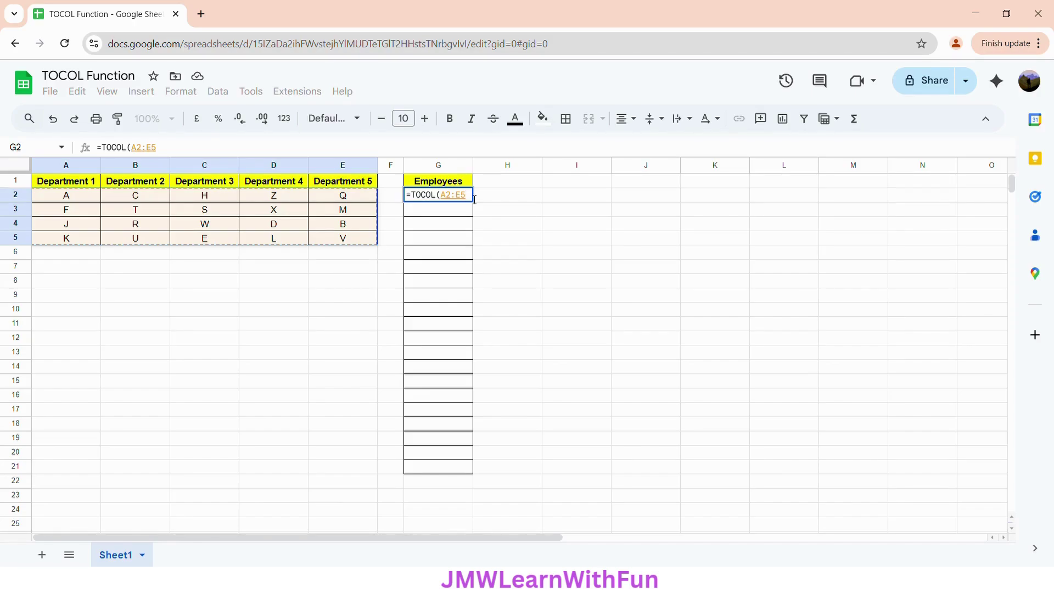
pyautogui.write(')')
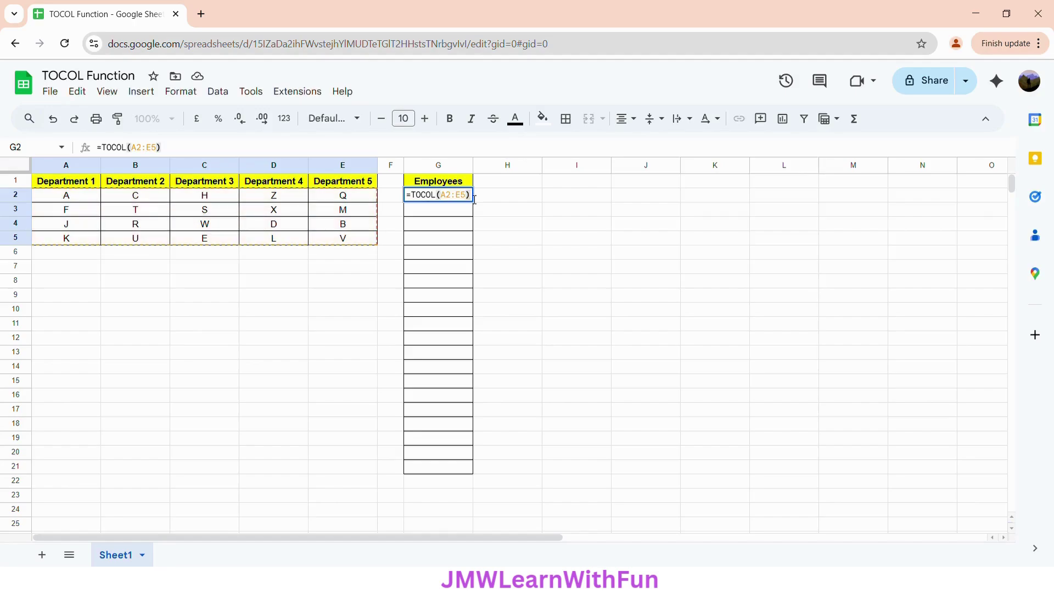
pyautogui.press('Return')
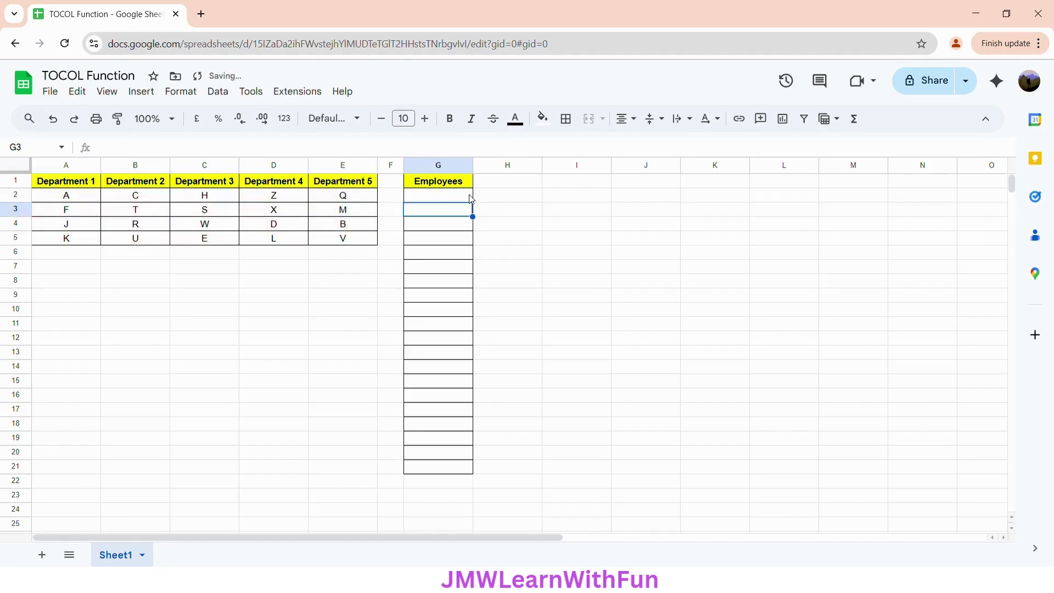
pyautogui.click(444, 199)
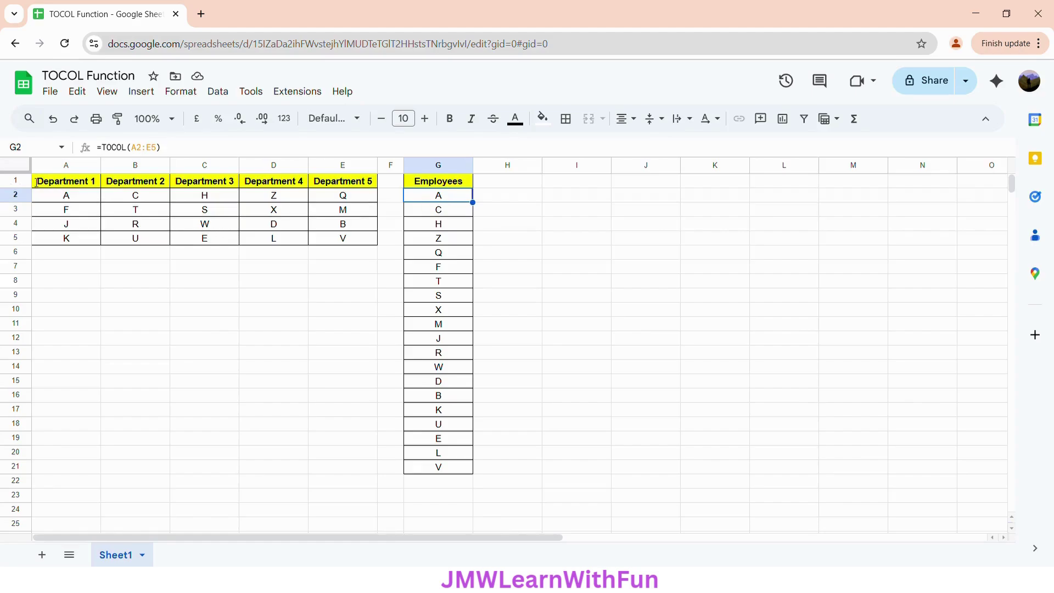
pyautogui.click(406, 212)
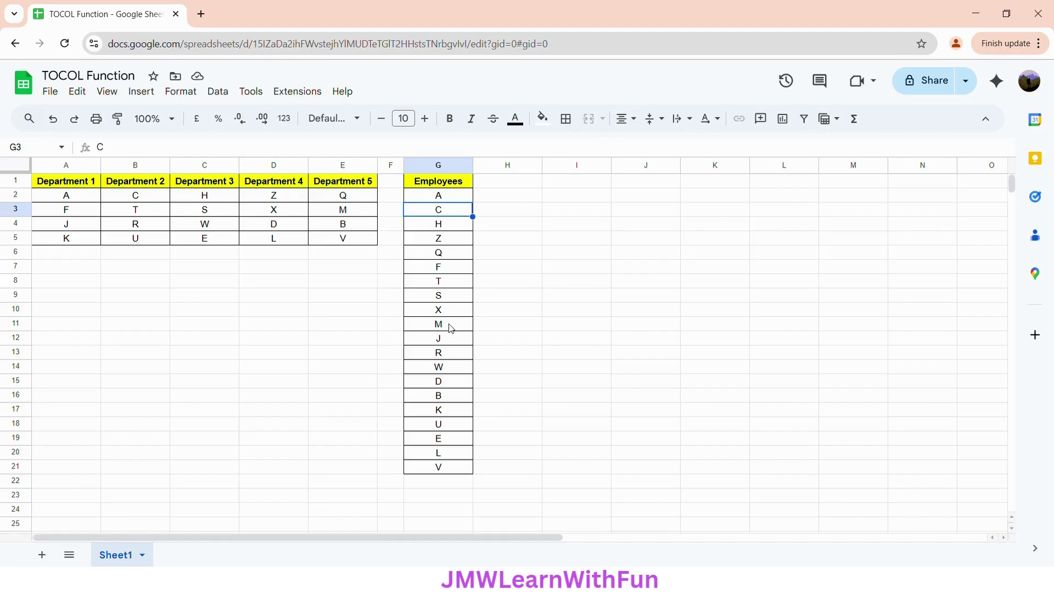
pyautogui.click(434, 196)
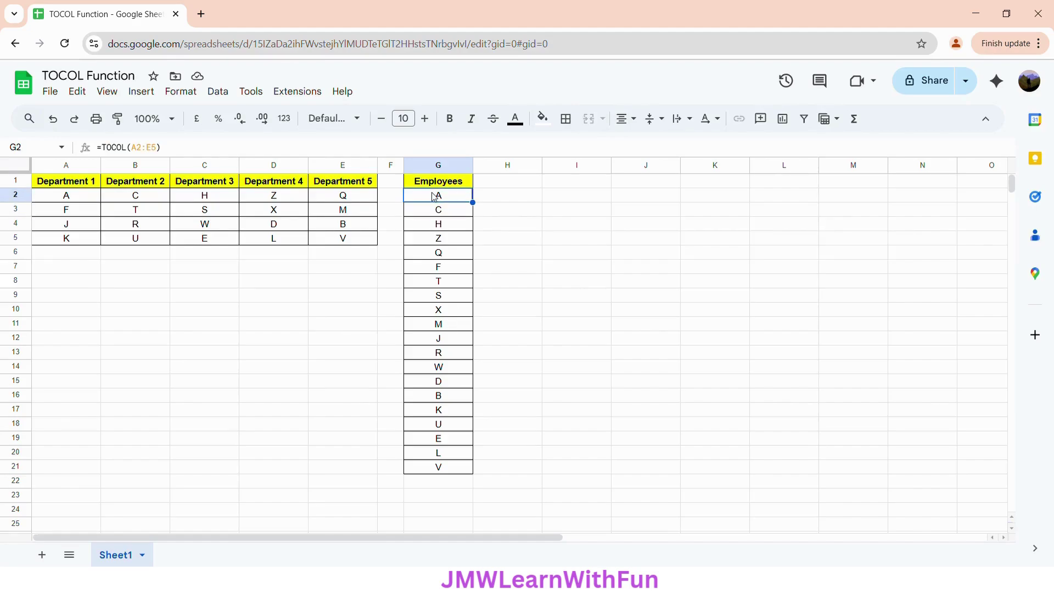
# Clear the Department 3 entry in C3 to leave a blank cell in the source range
pyautogui.click(222, 215)
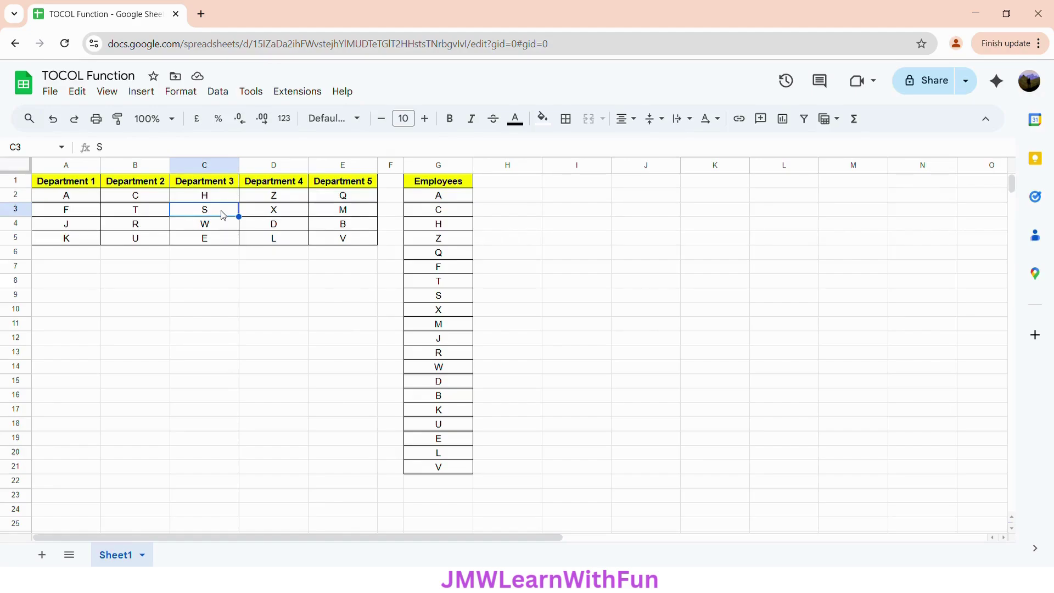
pyautogui.press('Delete')
pyautogui.click(437, 200)
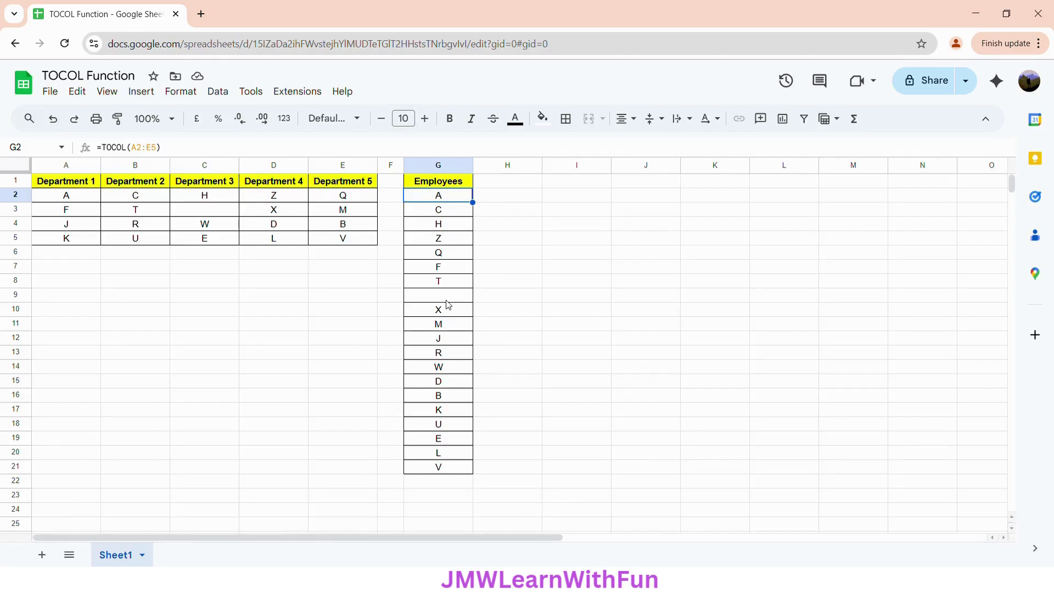
# Replace the Department 4 entry in D4 with the invalid formula =? to produce an error in the source range
pyautogui.click(281, 229)
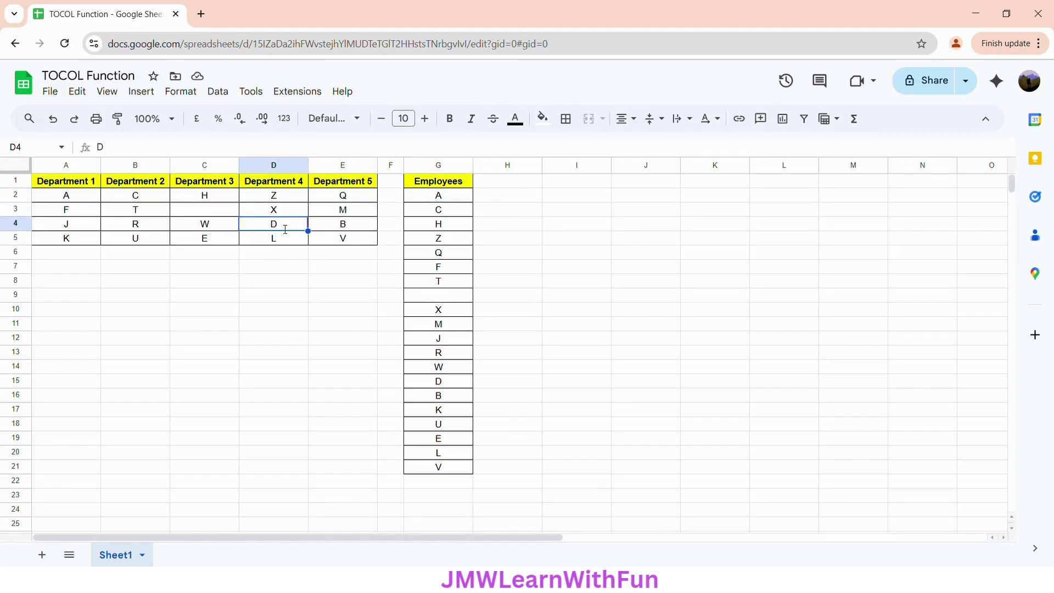
pyautogui.write('=?')
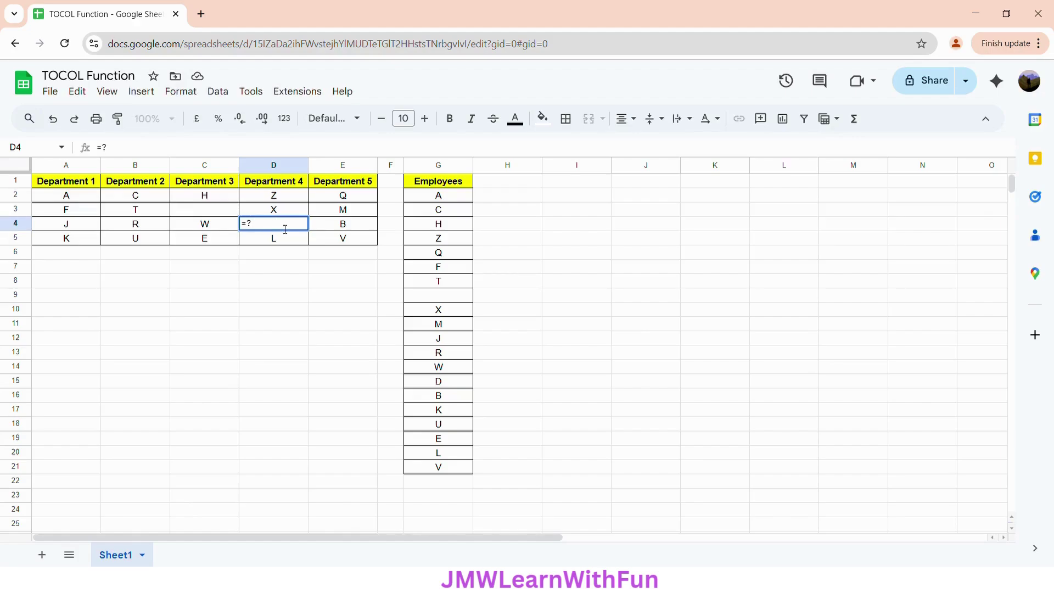
pyautogui.press('Return')
pyautogui.moveTo(451, 385)
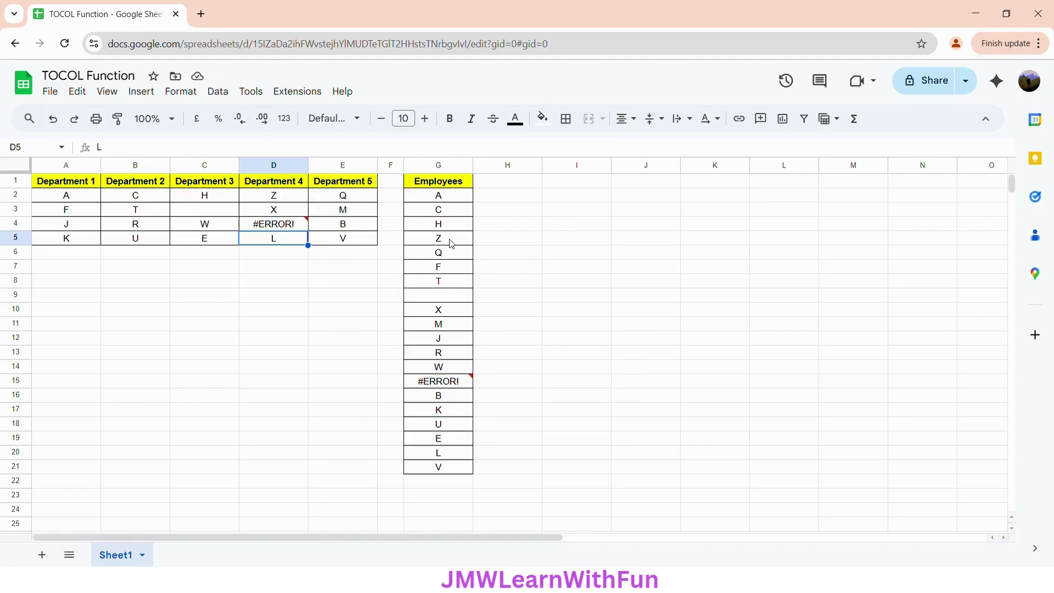
# Add the ignore argument 1 to the TOCOL formula in G2 so that blanks are skipped
pyautogui.click(453, 196)
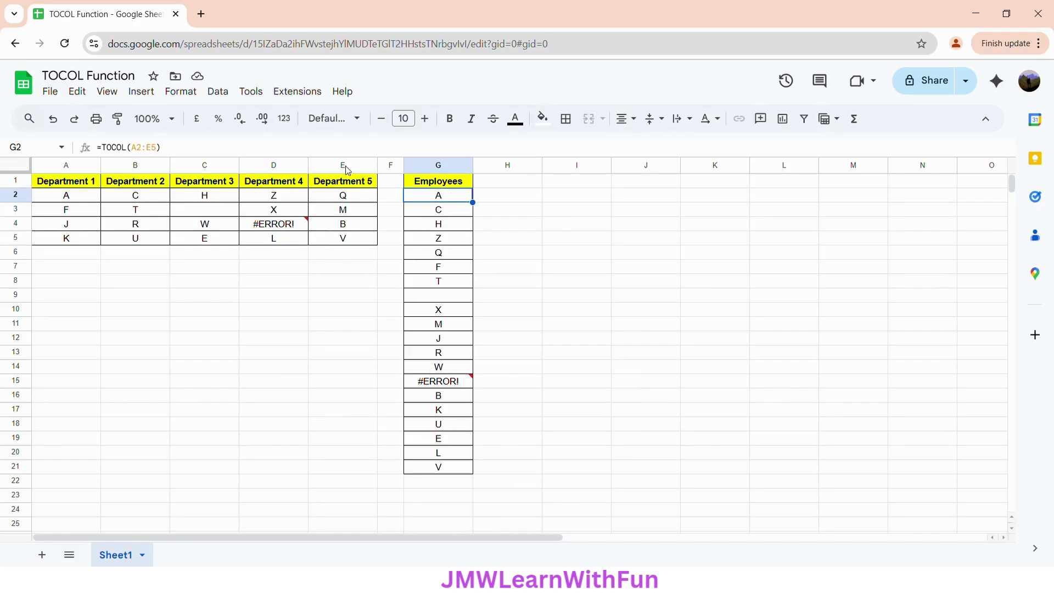
pyautogui.click(163, 155)
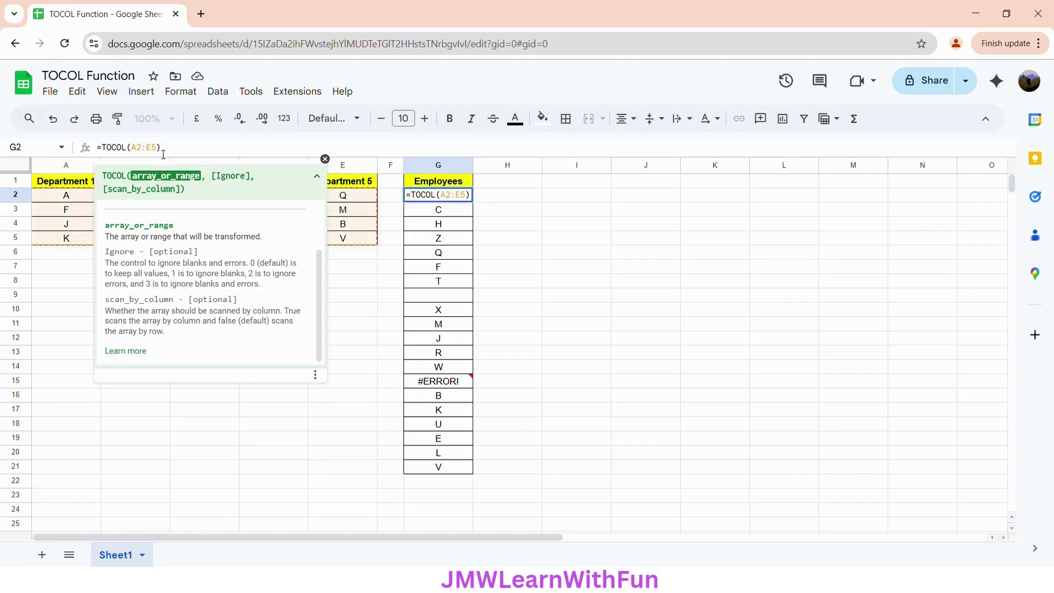
pyautogui.write(',')
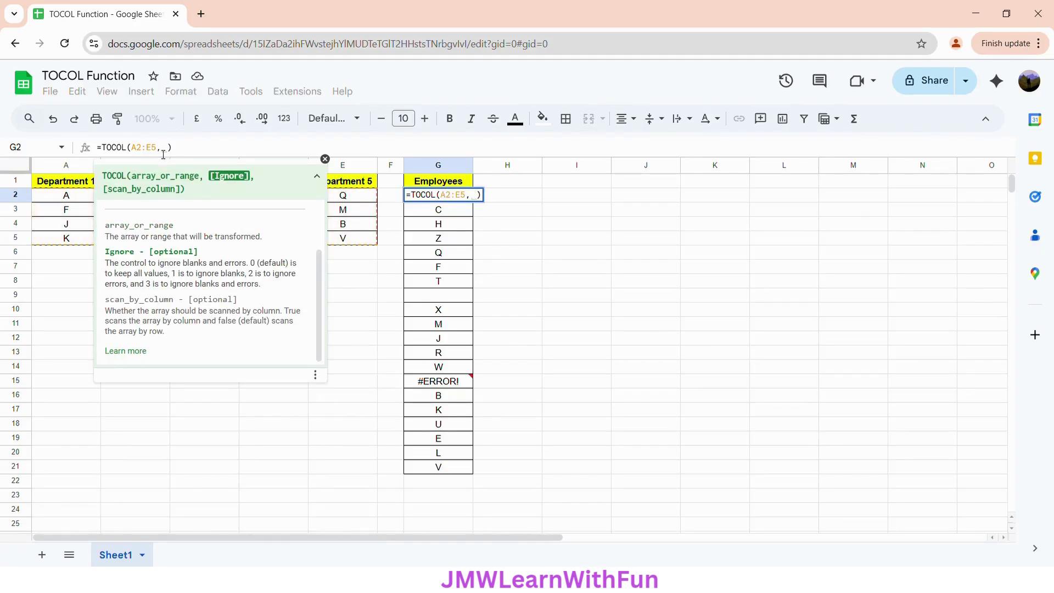
pyautogui.press('BackSpace')
pyautogui.write('1')
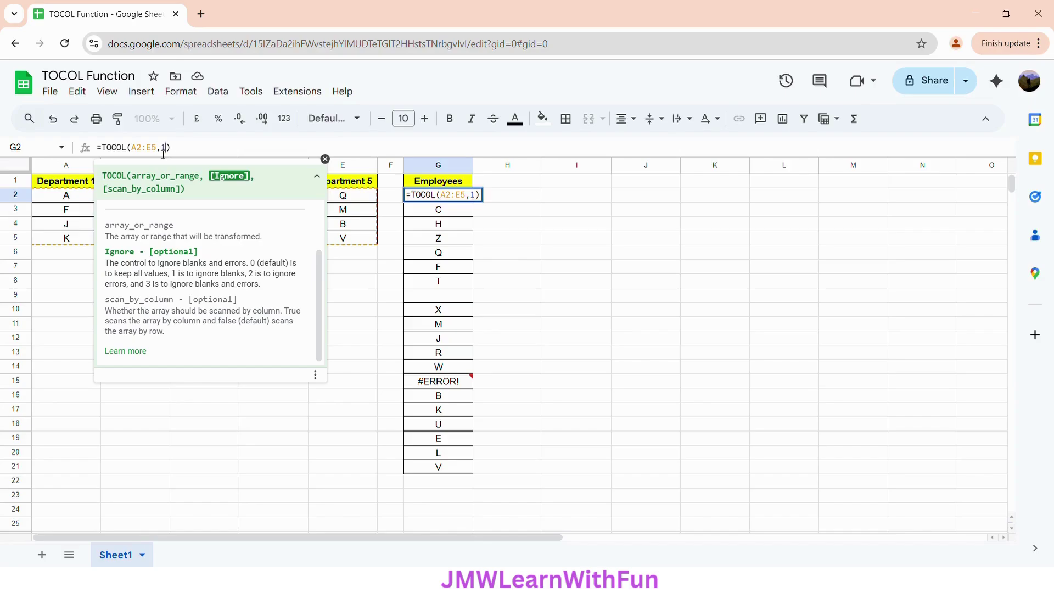
pyautogui.press('Return')
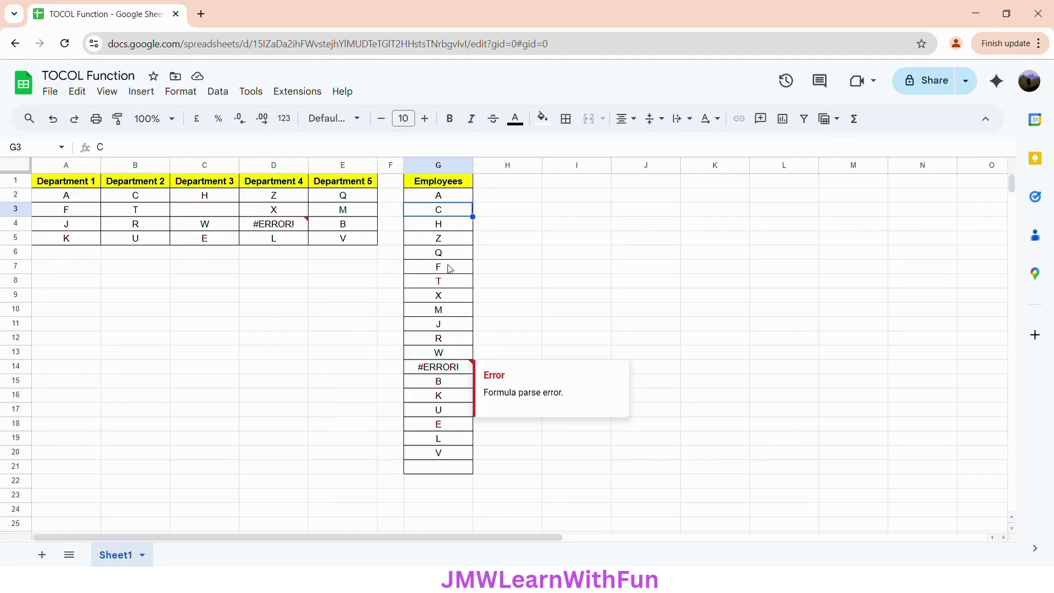
# Change the ignore argument of the TOCOL formula in G2 to 2 so that errors are skipped
pyautogui.click(449, 200)
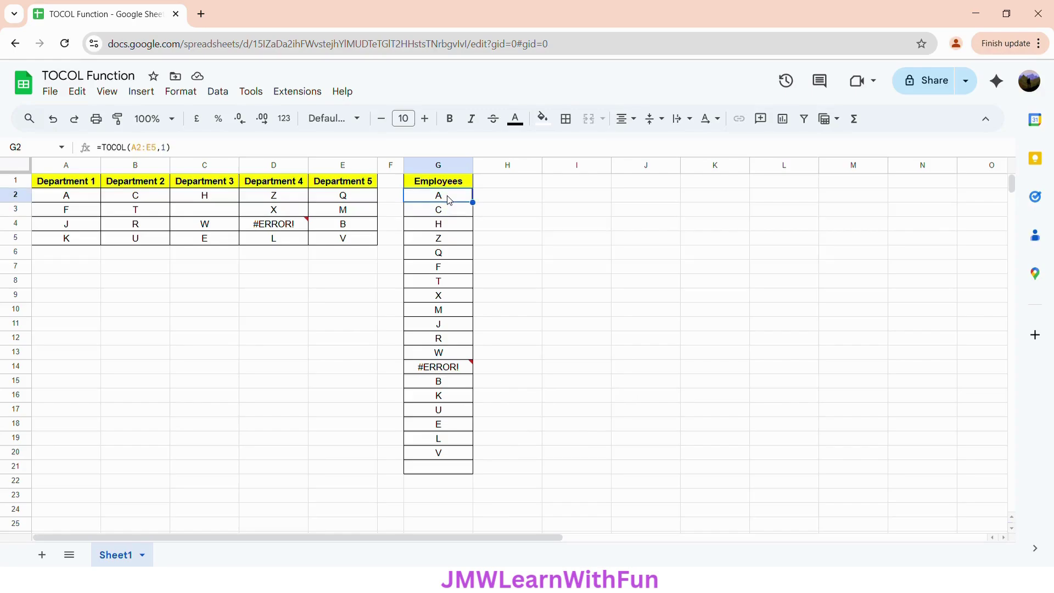
pyautogui.click(172, 153)
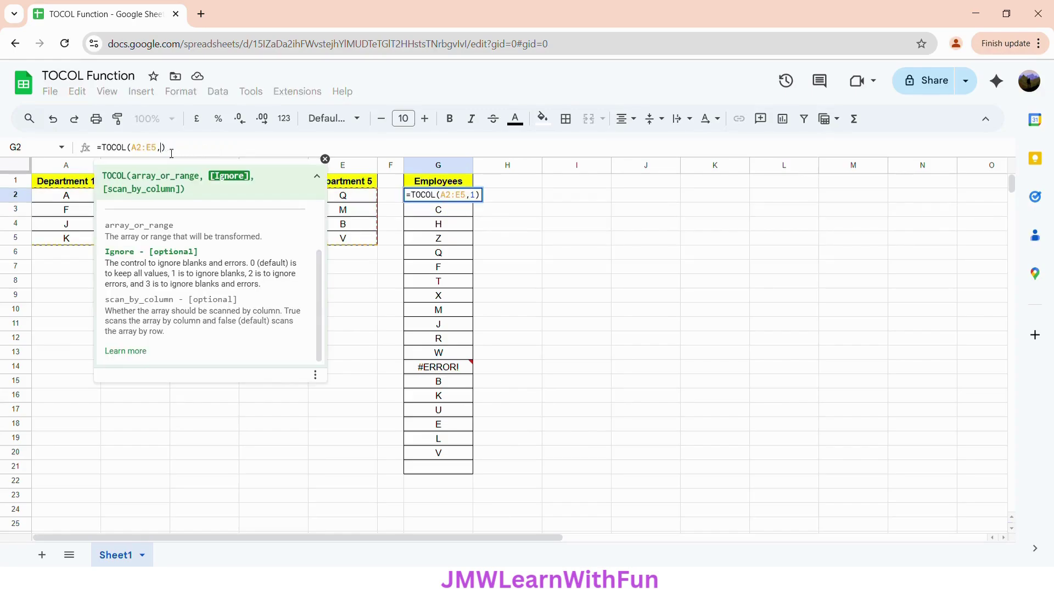
pyautogui.press('BackSpace')
pyautogui.write('2')
pyautogui.press('Return')
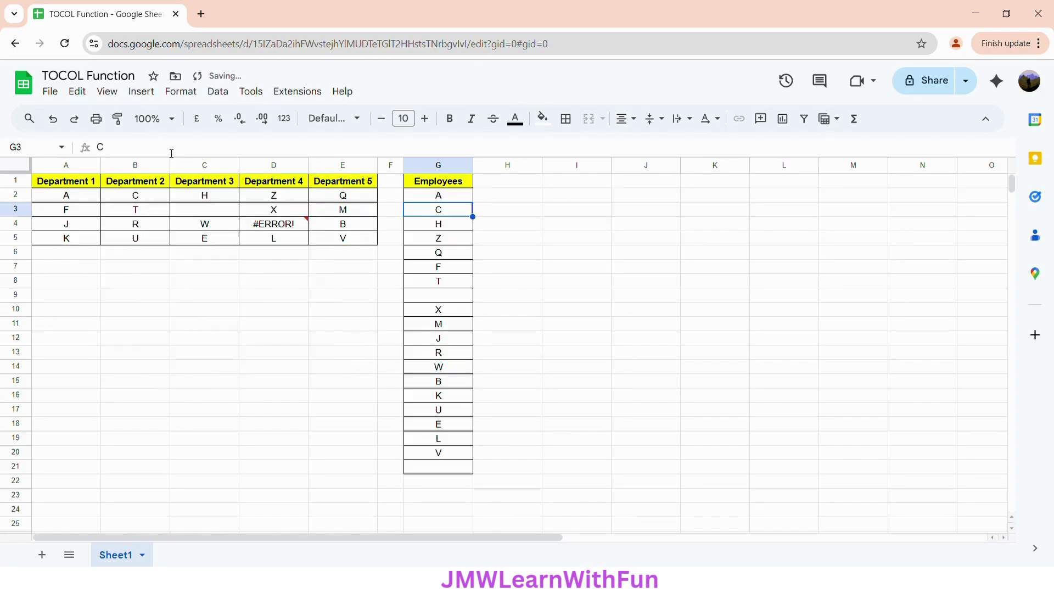
pyautogui.click(425, 300)
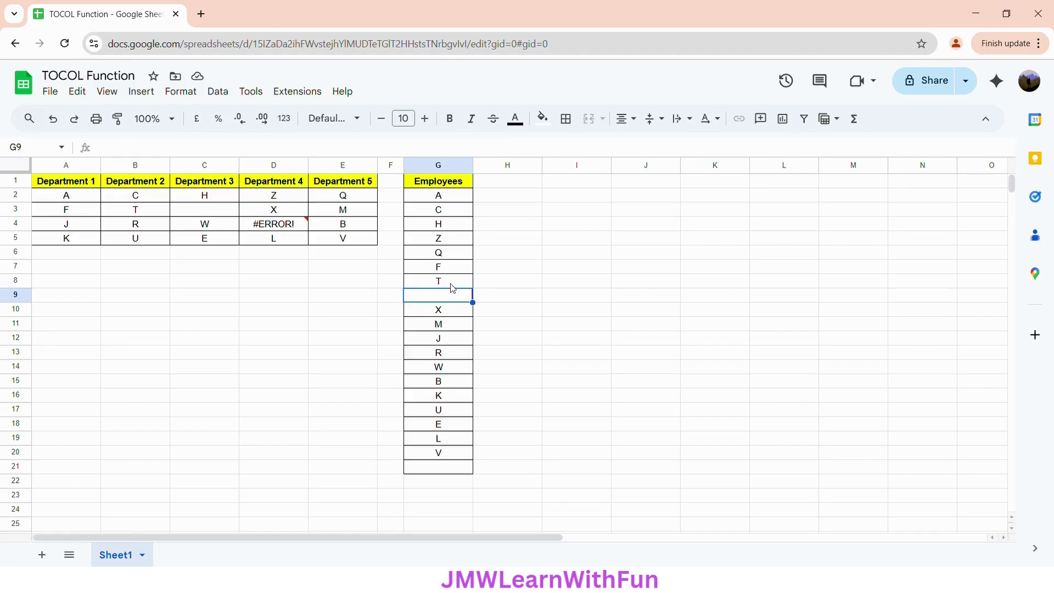
# Set the ignore argument of the TOCOL formula in G2 to 3 to skip both blanks and errors
pyautogui.click(454, 200)
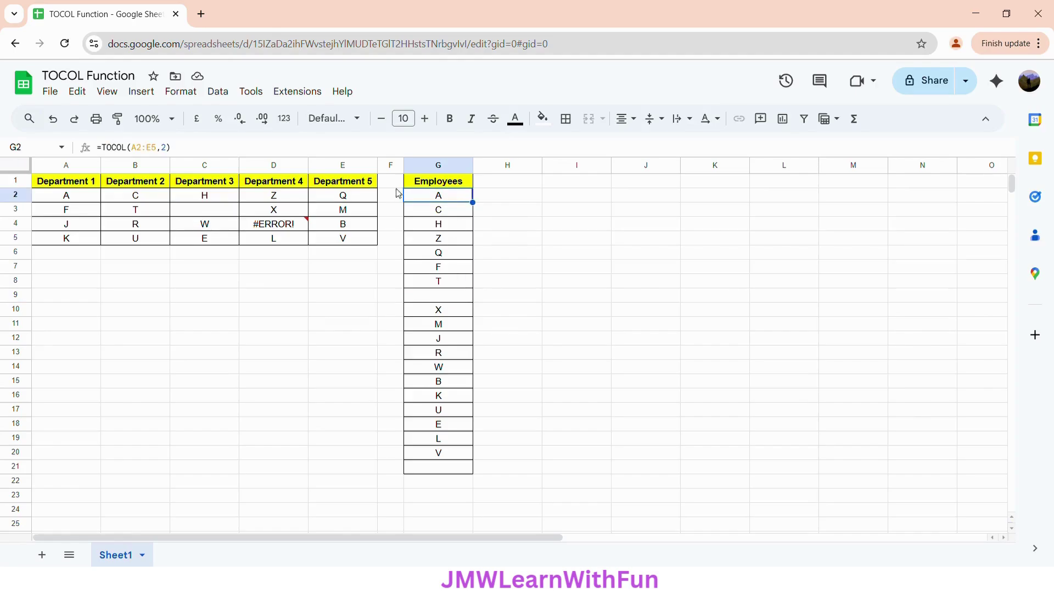
pyautogui.click(170, 153)
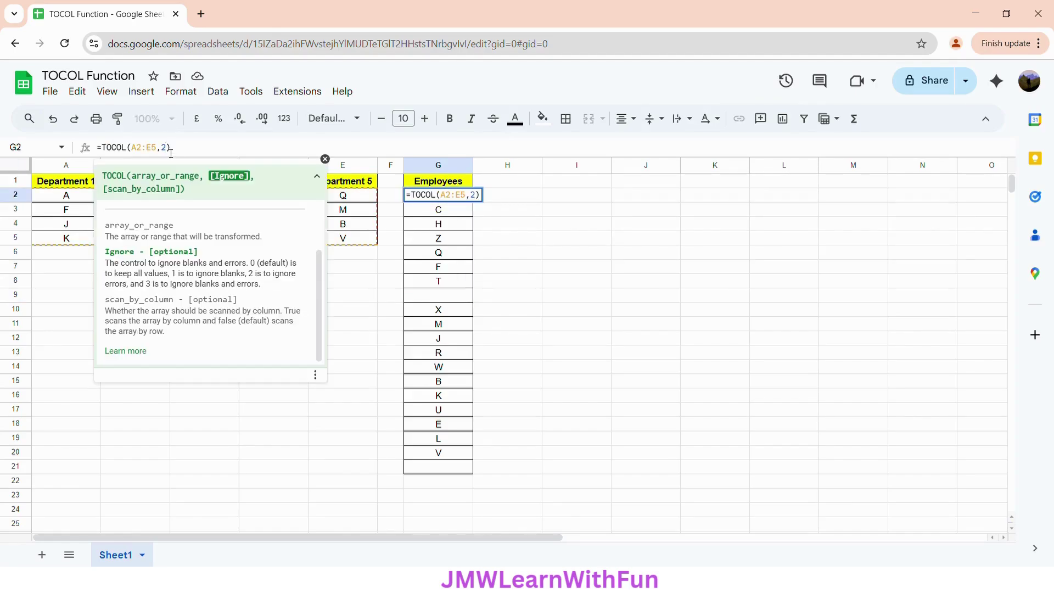
pyautogui.press('BackSpace')
pyautogui.write('3')
pyautogui.press('Return')
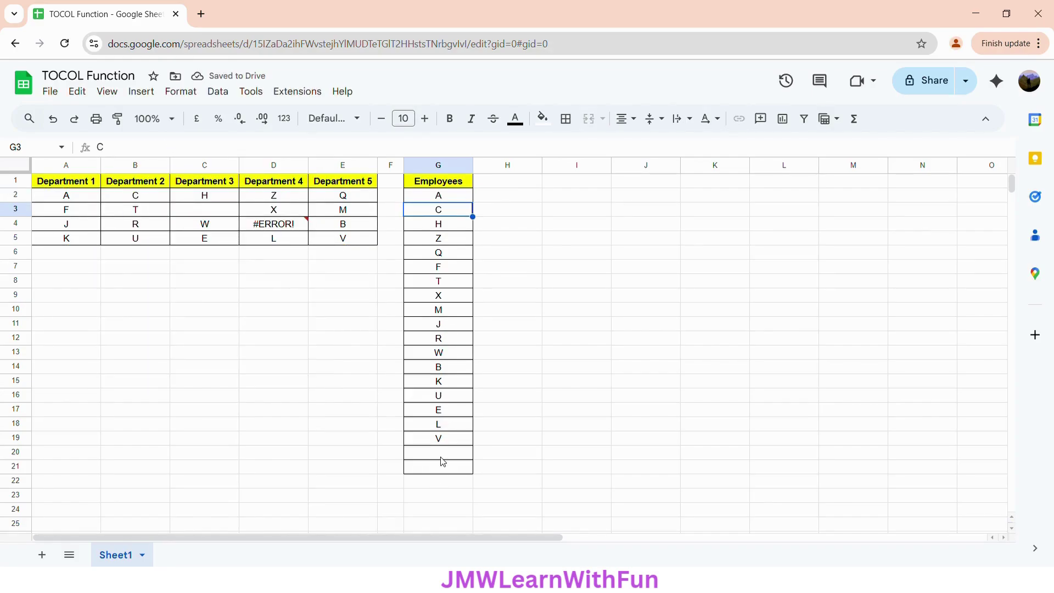
# Add 1 as the scan_by_column argument of the TOCOL formula in G2 so the range is read column by column
pyautogui.click(454, 199)
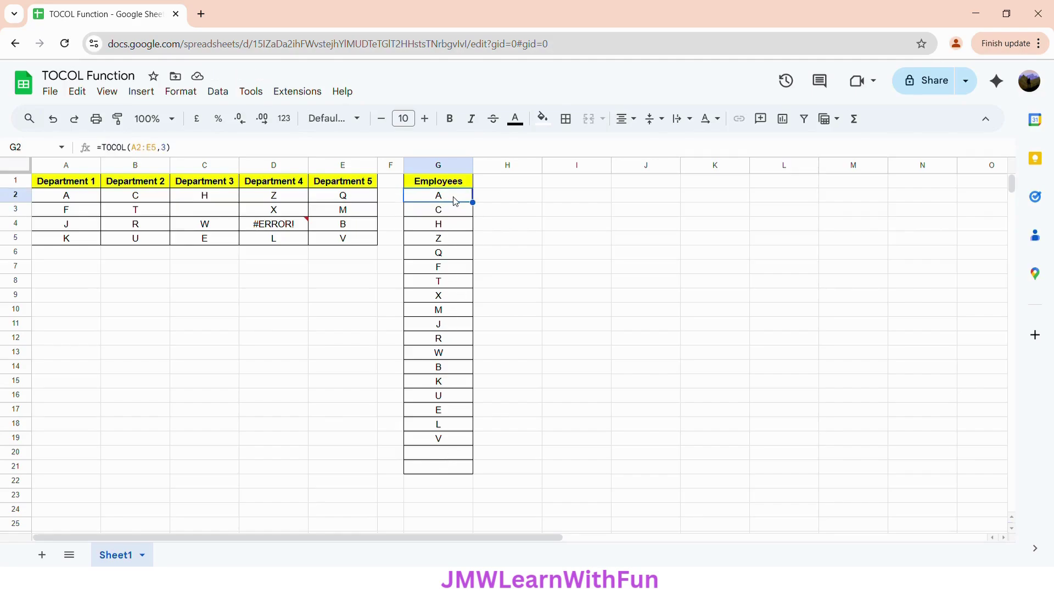
pyautogui.click(170, 150)
pyautogui.write(',')
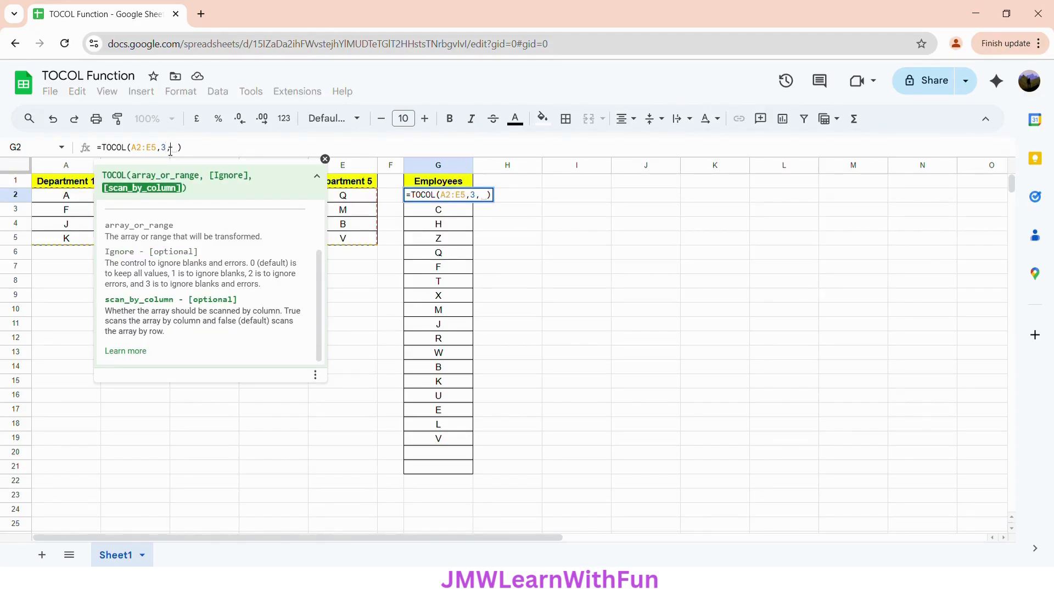
pyautogui.write('1')
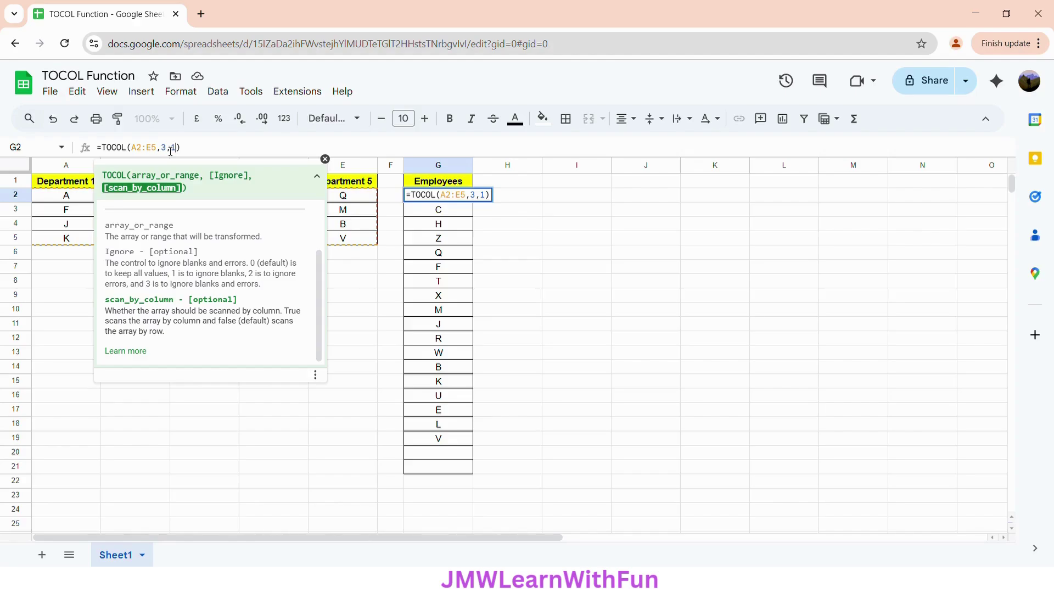
pyautogui.press('Return')
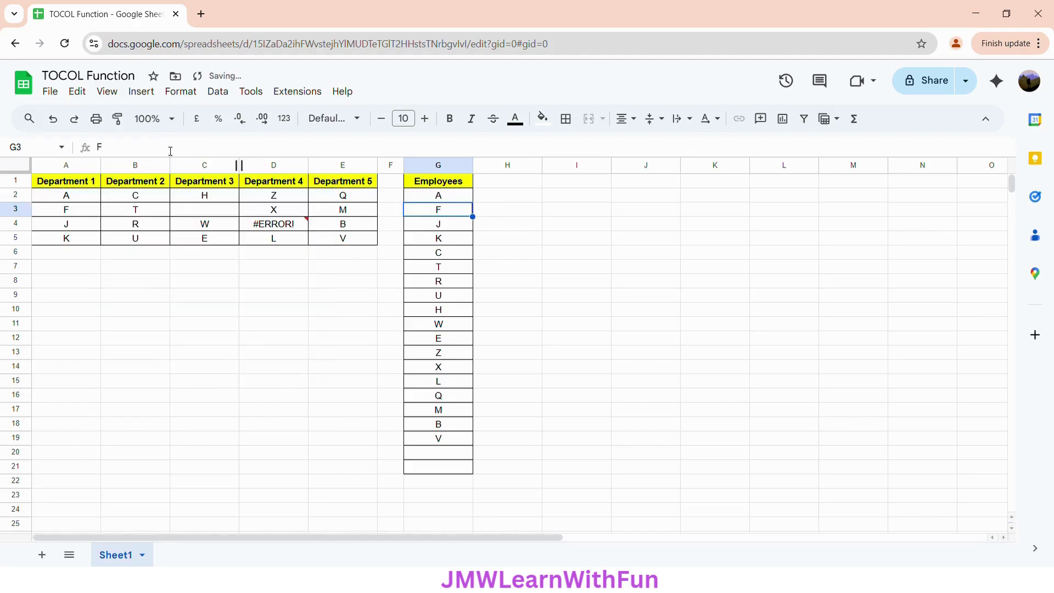
pyautogui.click(450, 199)
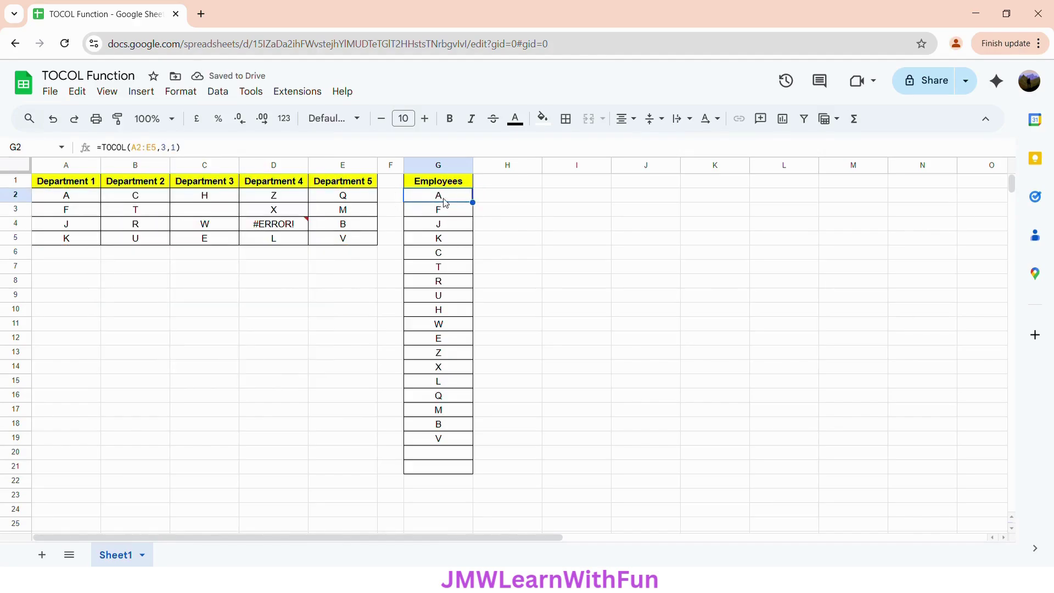